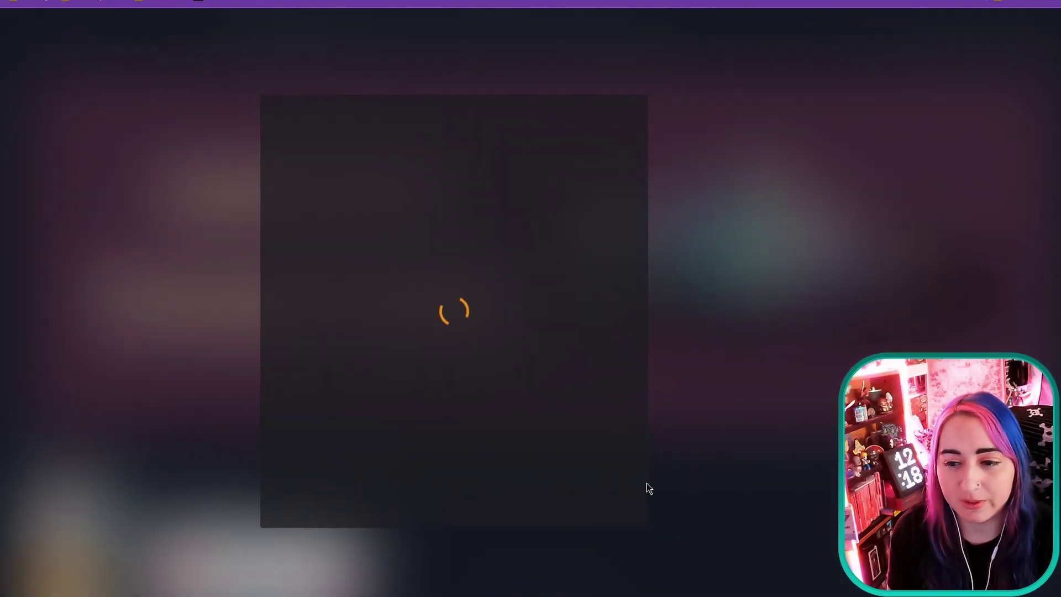
Open the party's video browser and choose YouTube as the video source.
left_click(412, 515)
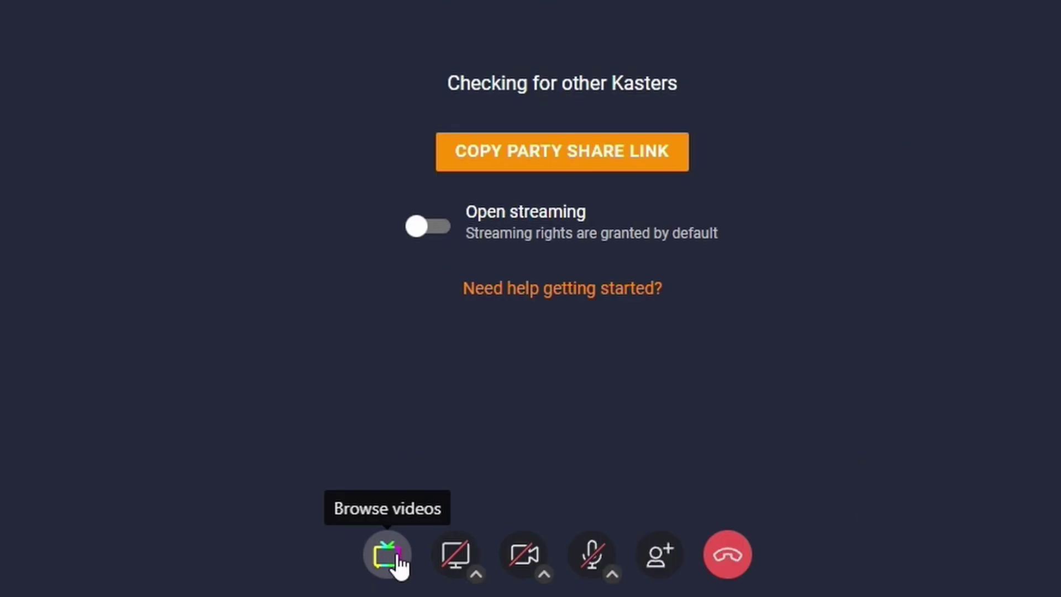
left_click(387, 554)
left_click(401, 418)
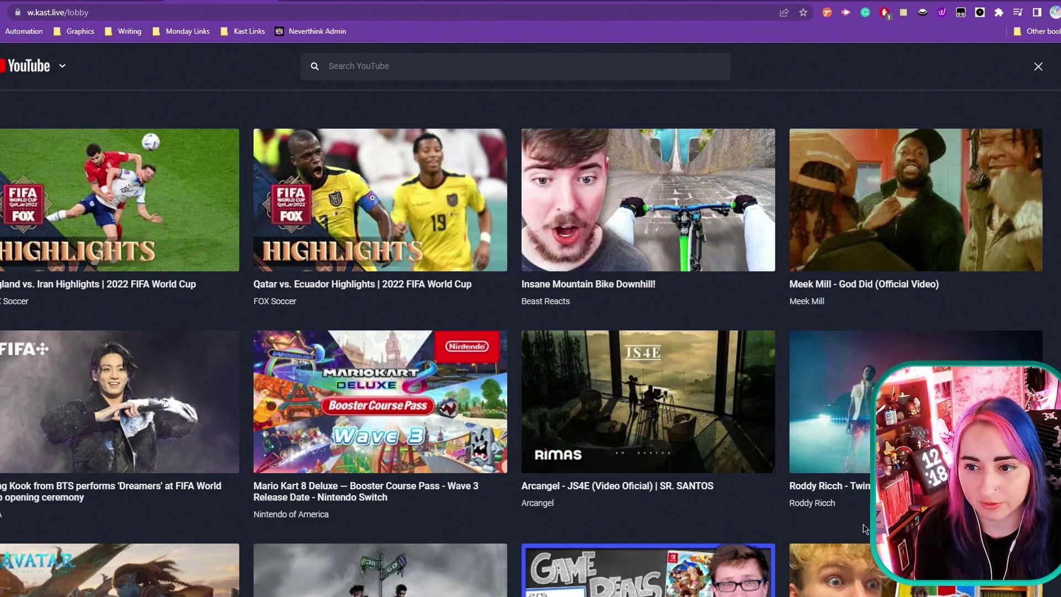
Browse the suggested YouTube videos and search for "avatar", clearing the search text at the end.
scroll(863, 524, "down", 5)
scroll(845, 536, "down", 1)
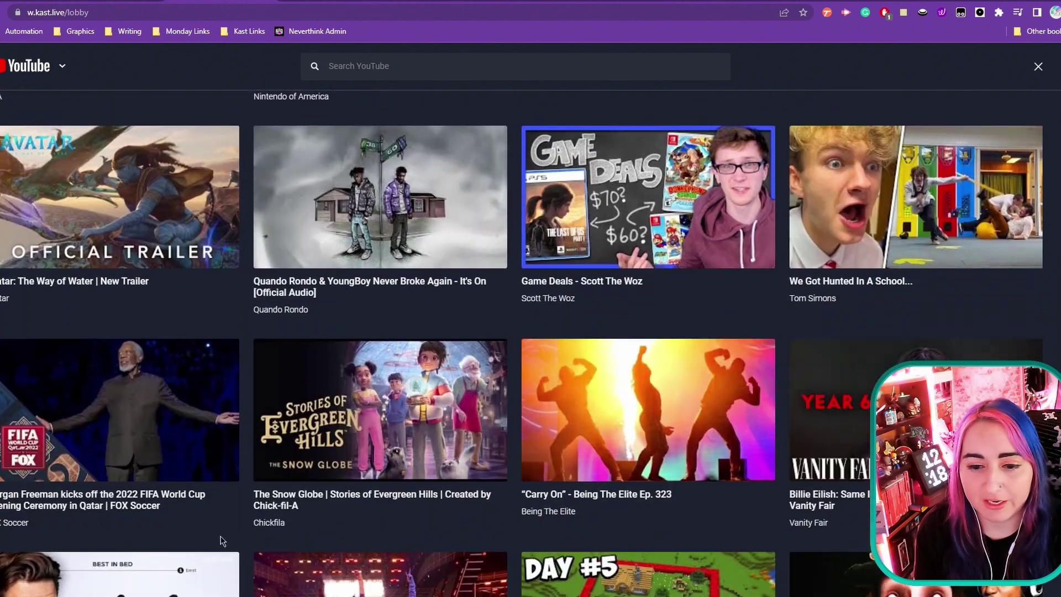
scroll(209, 546, "down", 3)
scroll(199, 577, "up", 8)
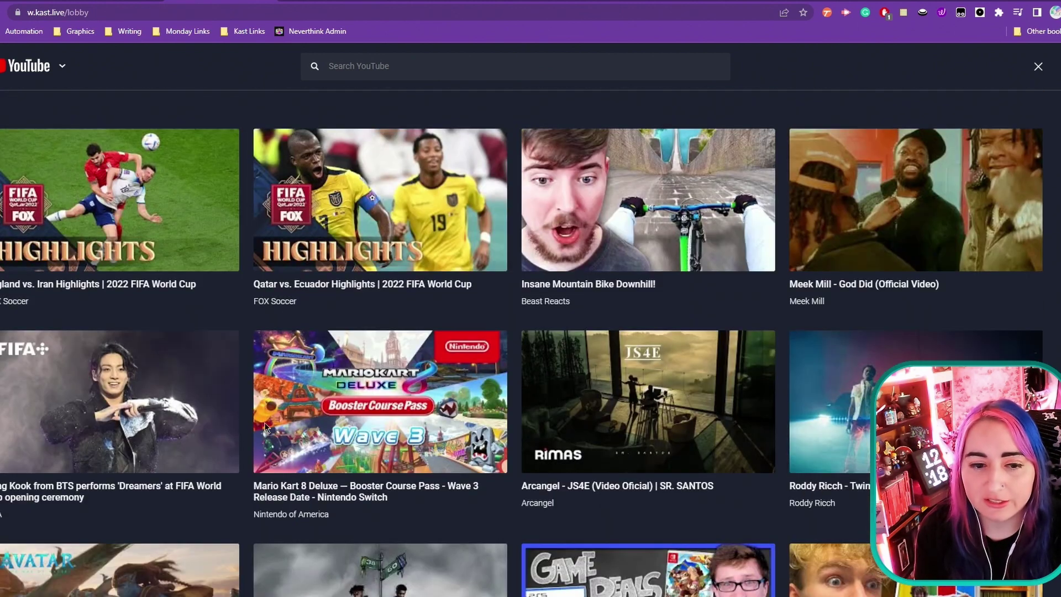
left_click(358, 71)
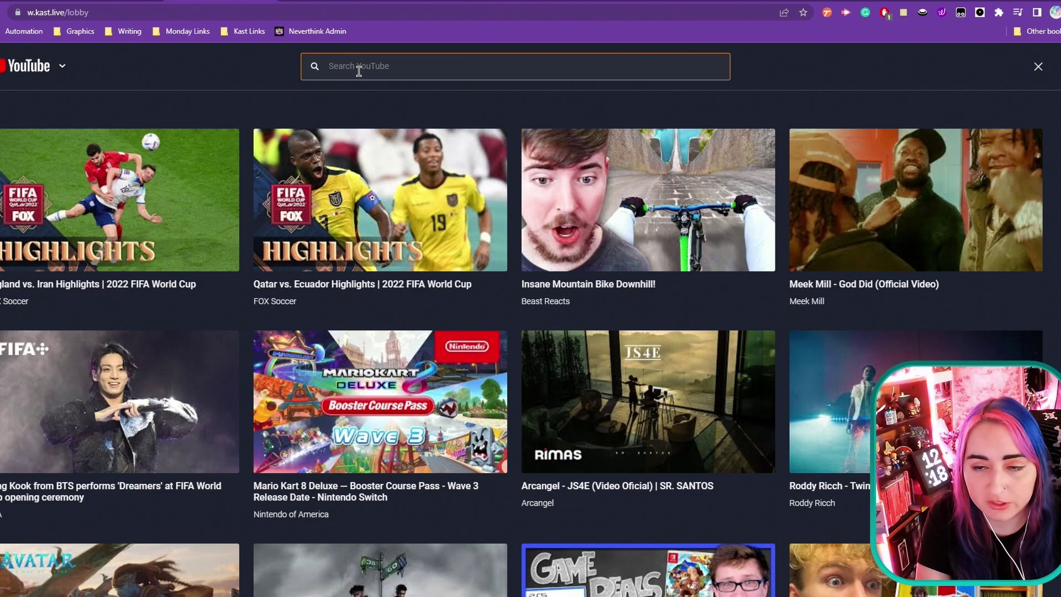
type("avatar")
key("Return")
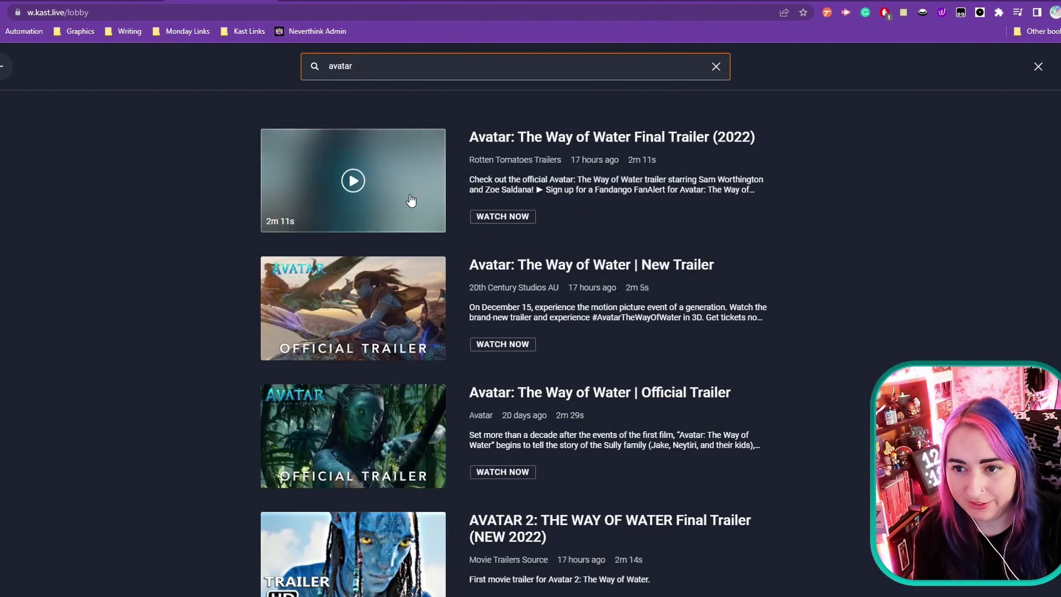
left_click_drag(378, 68, 283, 77)
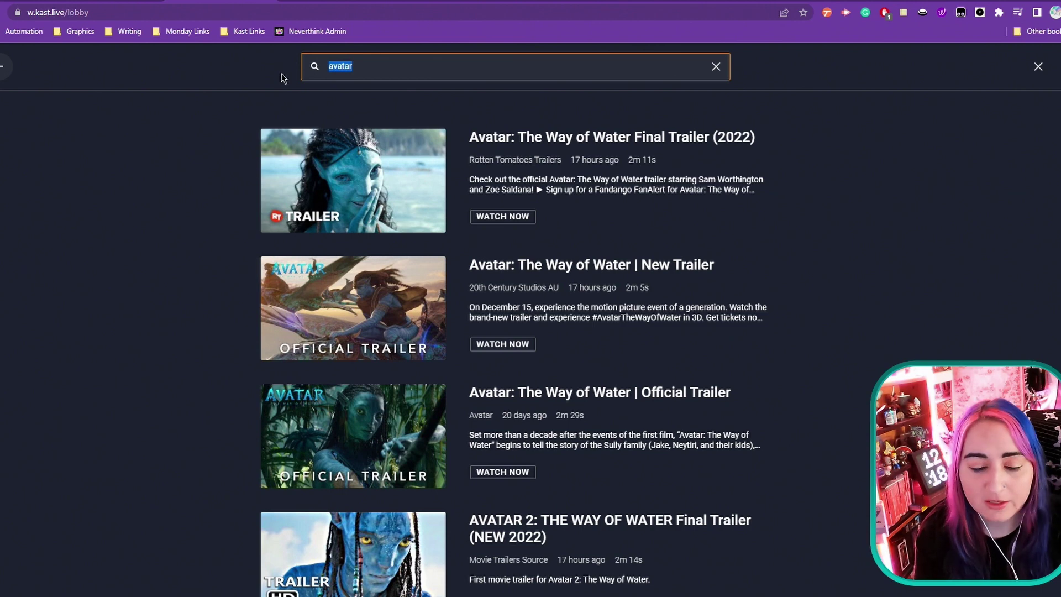
key("BackSpace")
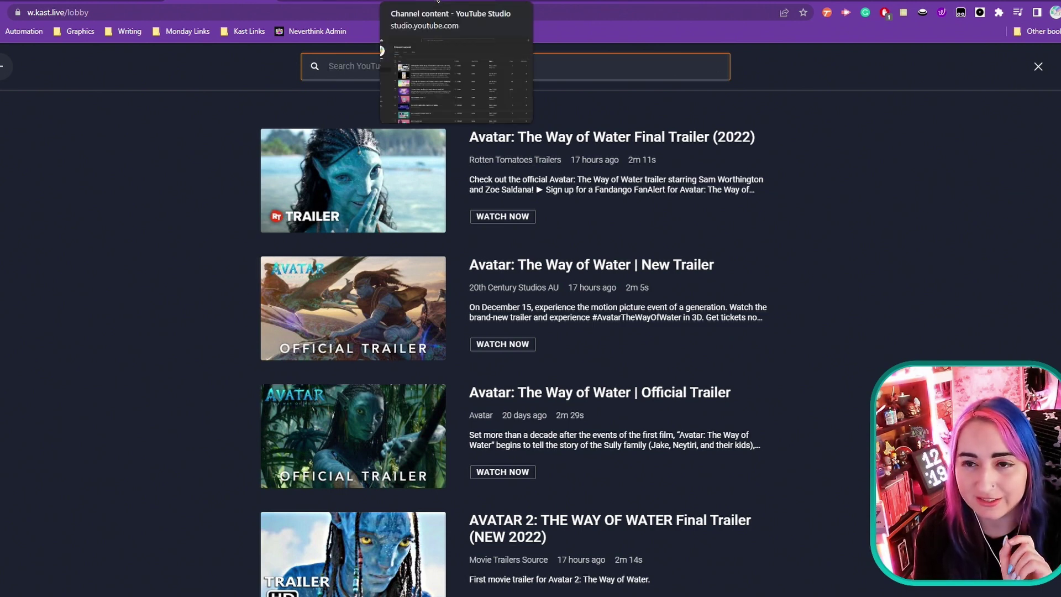
Switch to the YouTube page of "Honest Trailers | Pocahontas" and copy the video's link.
left_click(437, 2)
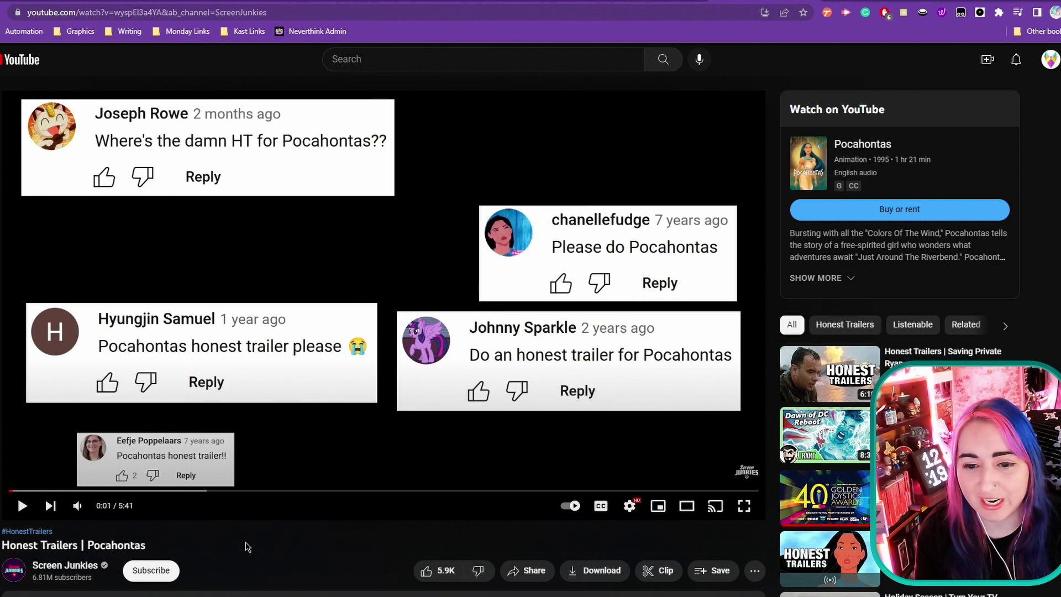
left_click(528, 570)
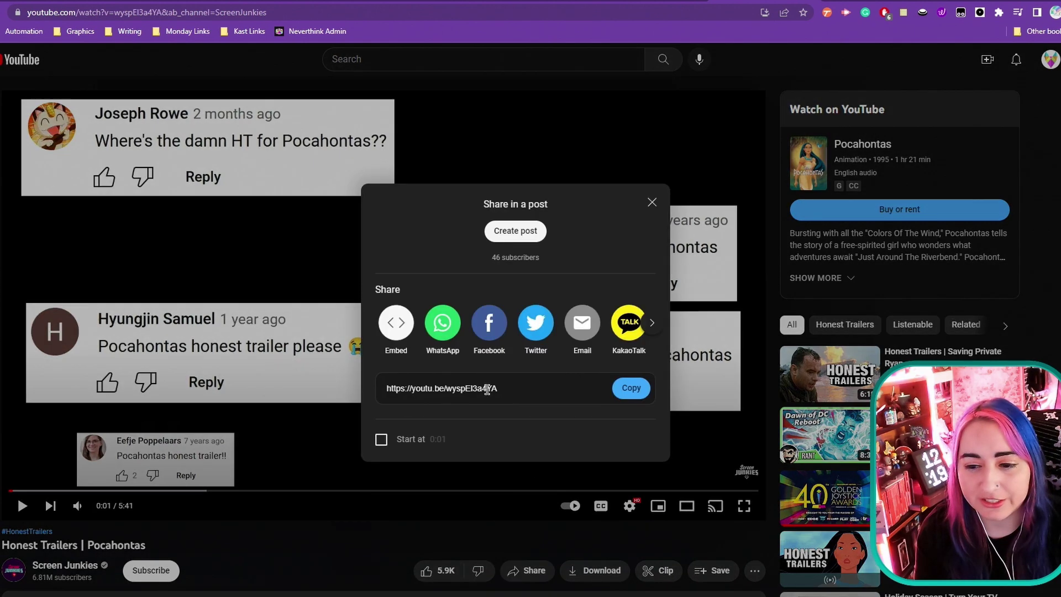
left_click(631, 389)
left_click(214, 13)
key("ctrl+c")
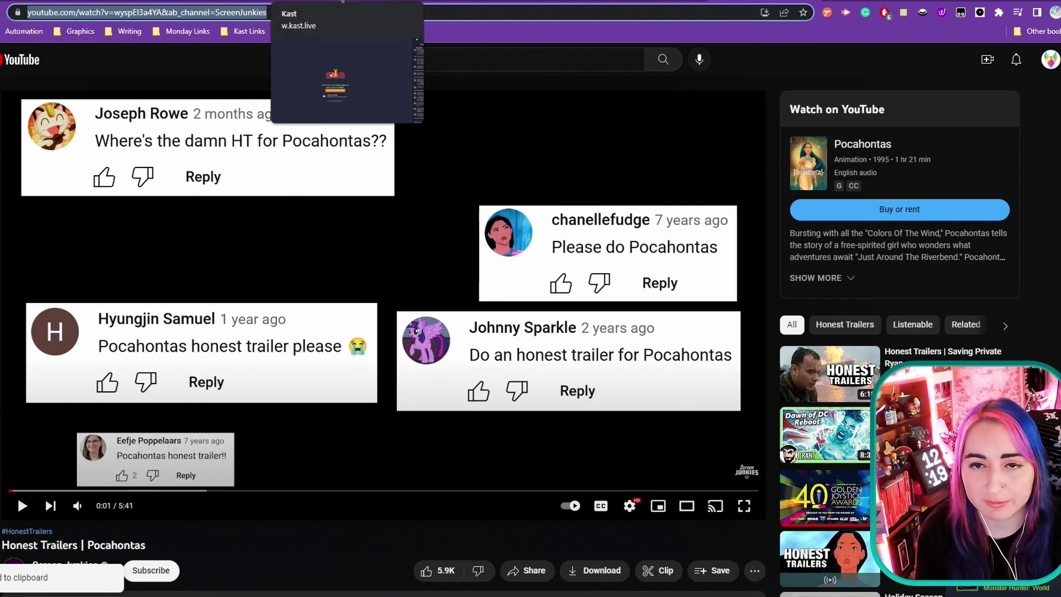
Return to Kast and search its YouTube browser with the copied "Honest Trailers | Pocahontas" link.
left_click(342, 2)
key("ctrl+v")
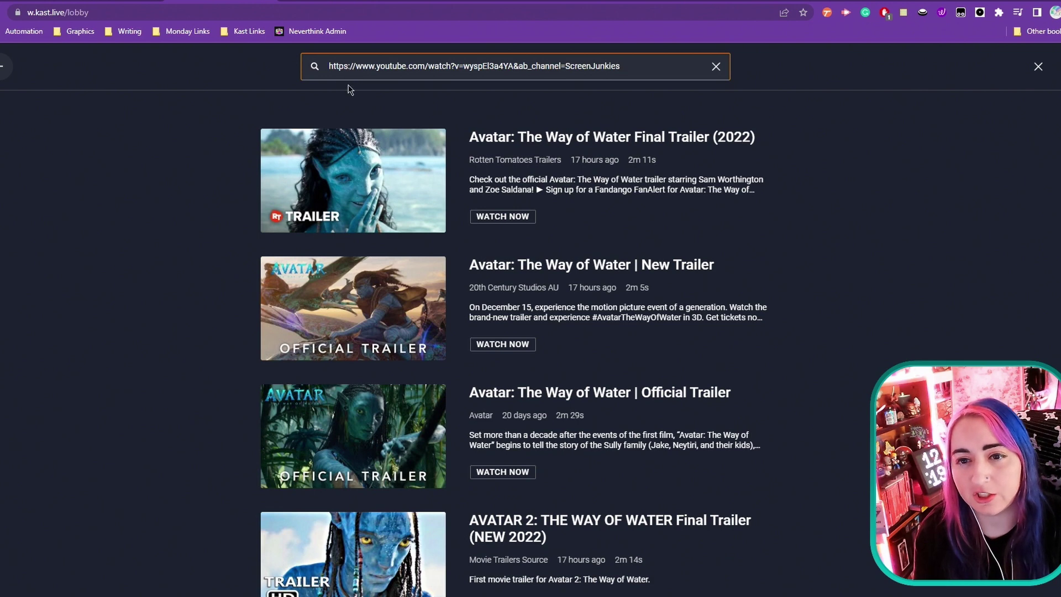
key("Return")
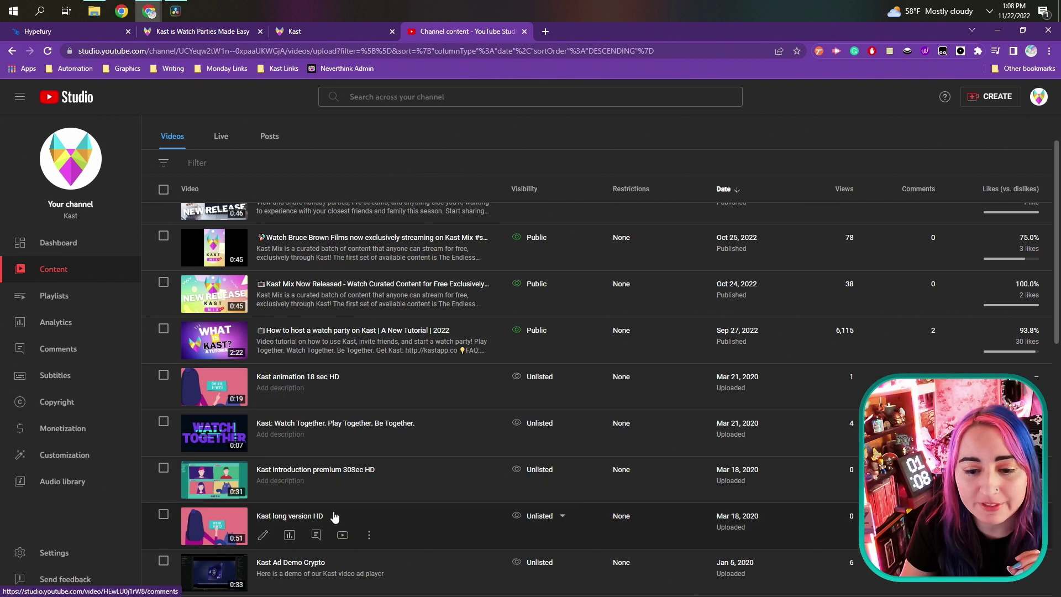
Copy the shareable link of the unlisted "Kast long version HD" video in YouTube Studio and start that video in the Kast party.
left_click(369, 536)
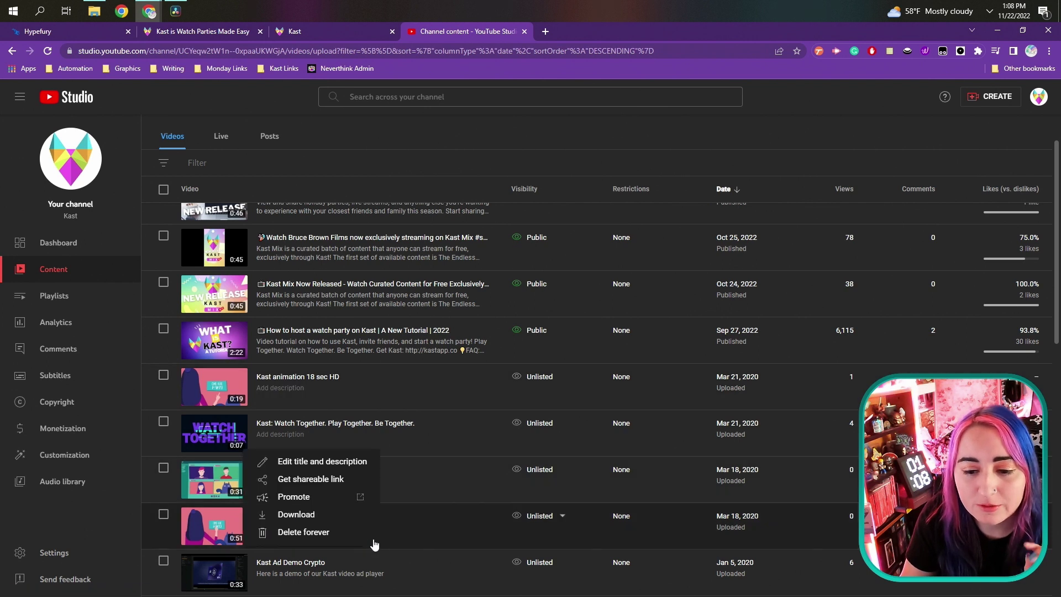
left_click(321, 480)
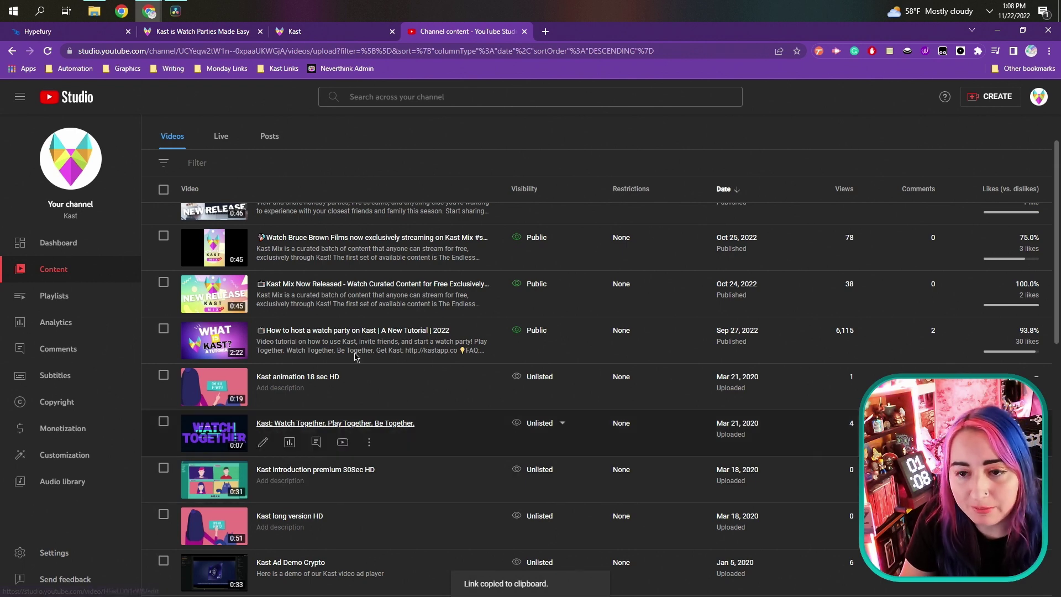
left_click(294, 31)
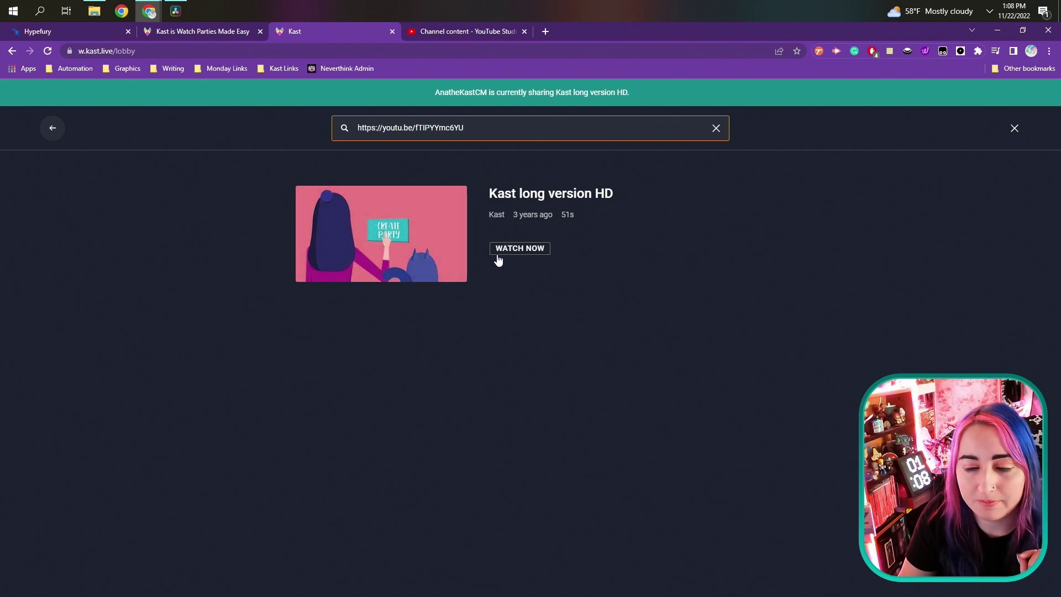
left_click(498, 252)
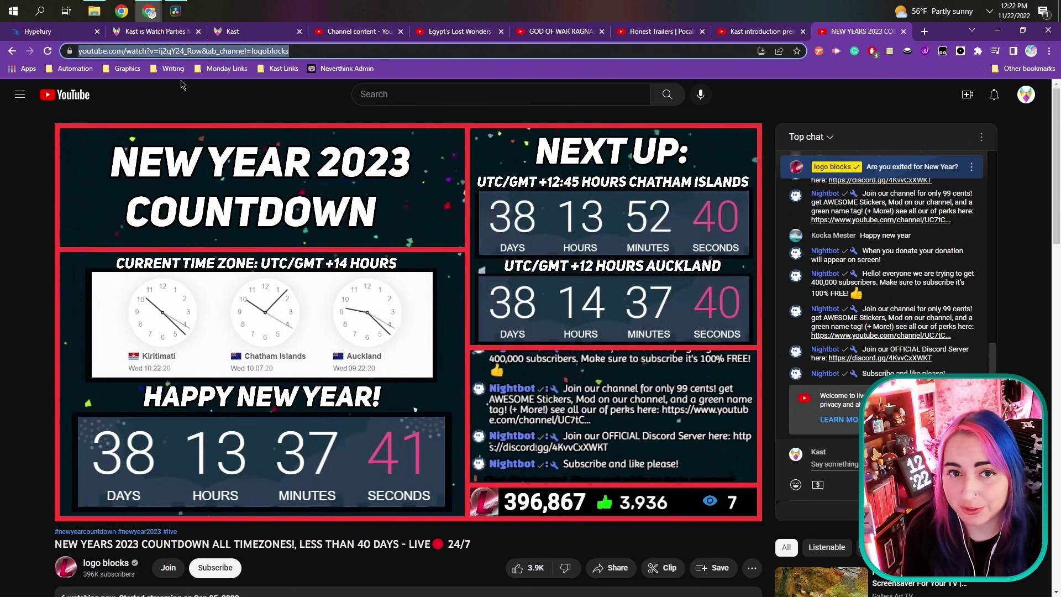
Switch to Kast, search the video browser with the copied New Years 2023 countdown link, and start the live stream in the party.
left_click(248, 32)
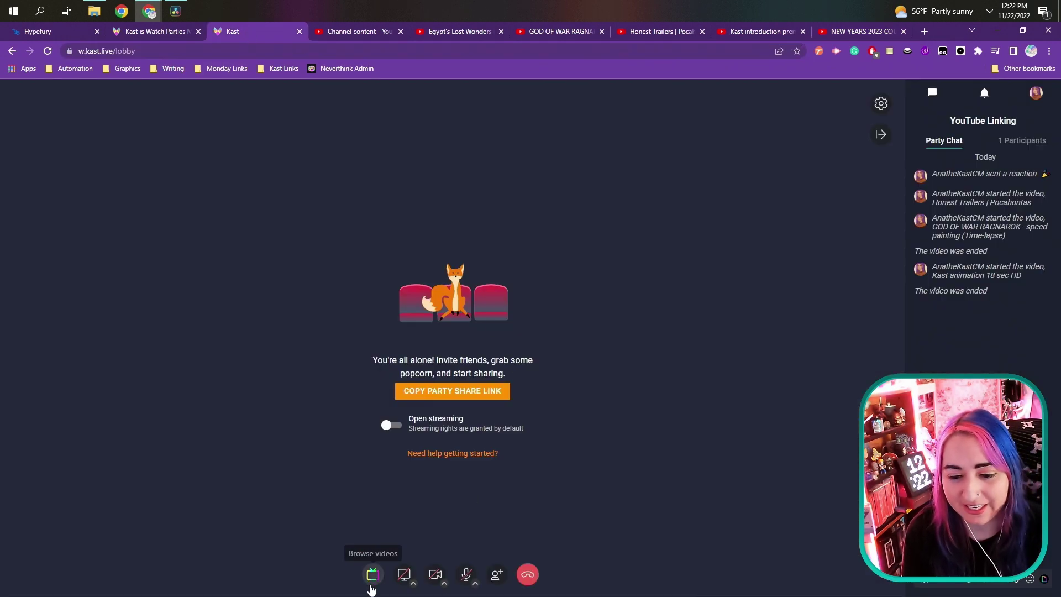
left_click(373, 573)
left_click(435, 102)
key("ctrl+v")
key("Return")
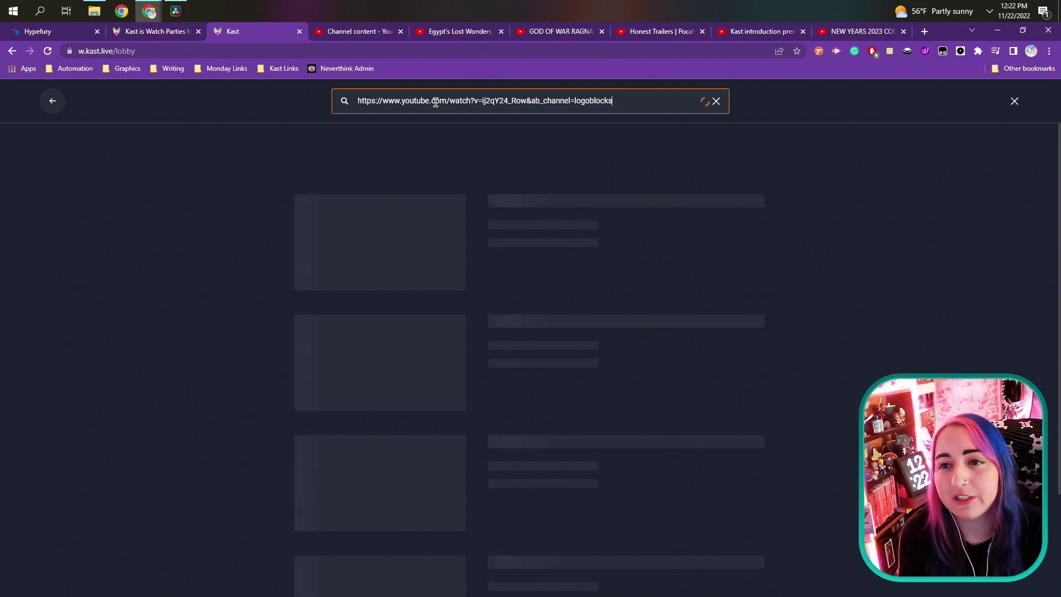
left_click(520, 270)
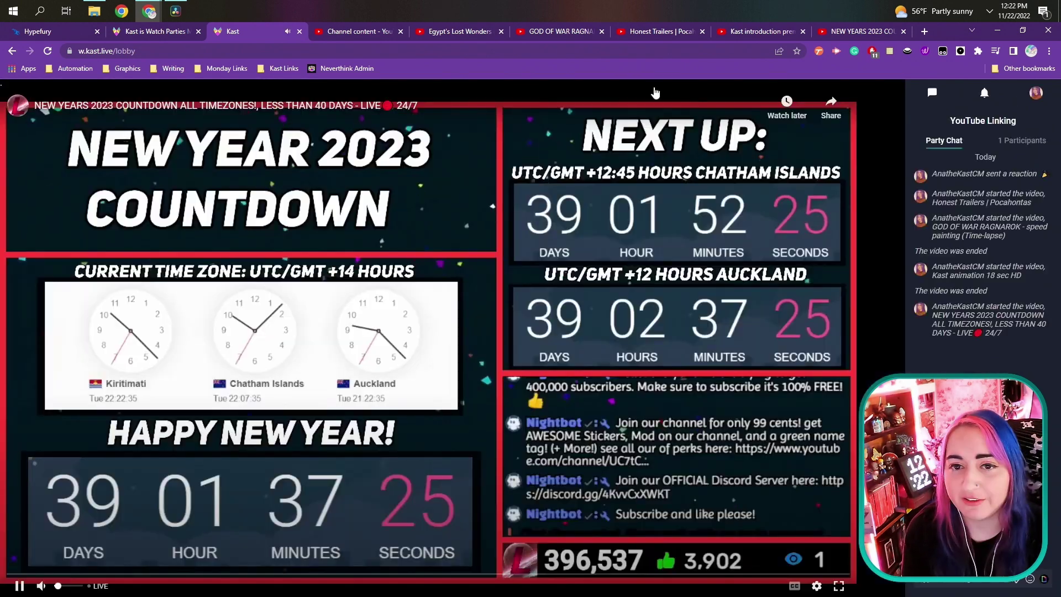